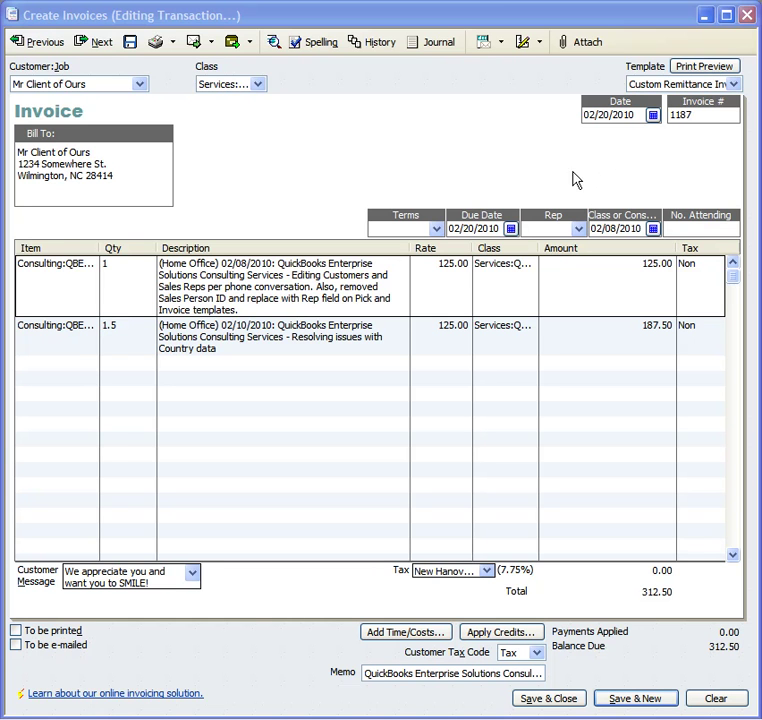
# Step: Keep Custom Remittance Invoice as the template and open it in Layout Designer via Customize Data Layout
pyautogui.click(734, 84)
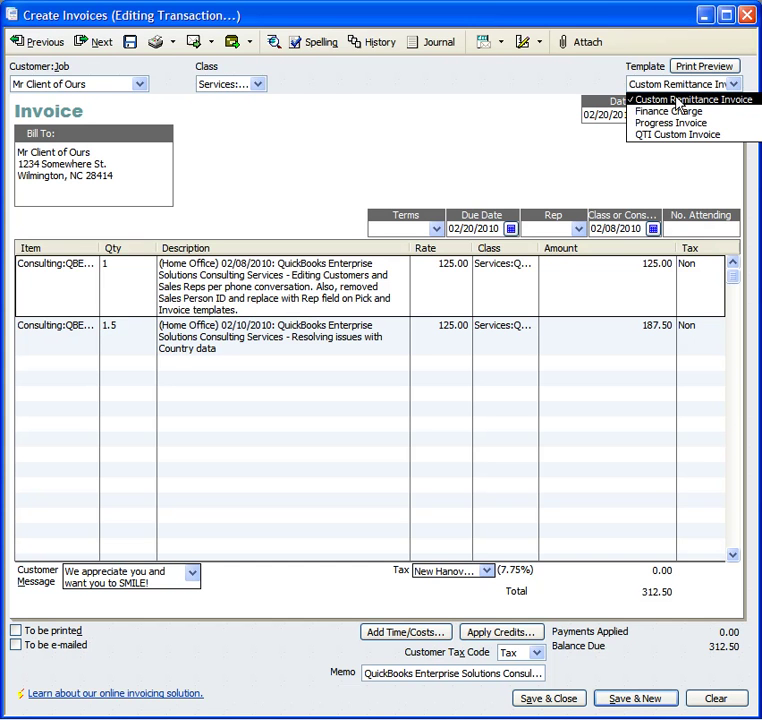
pyautogui.click(532, 95)
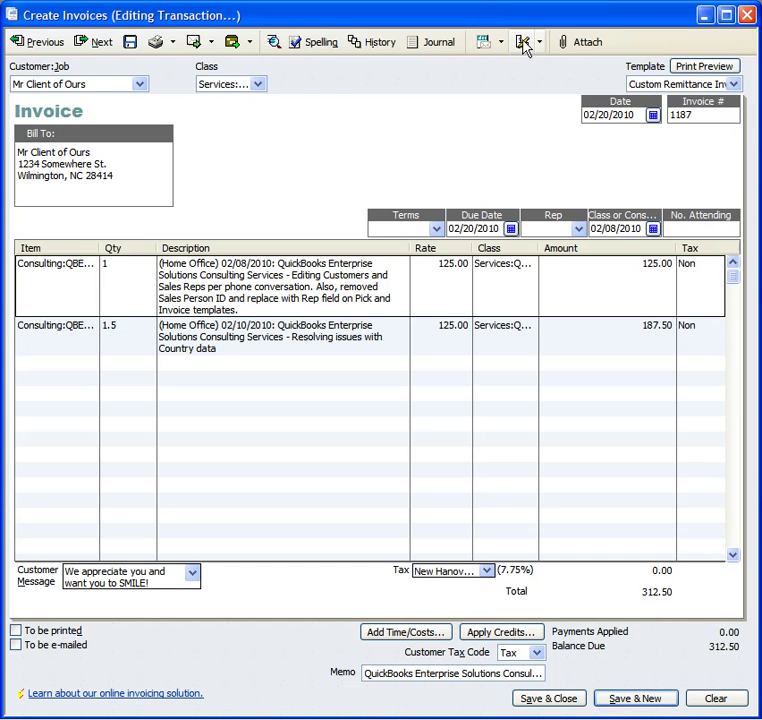
pyautogui.click(523, 45)
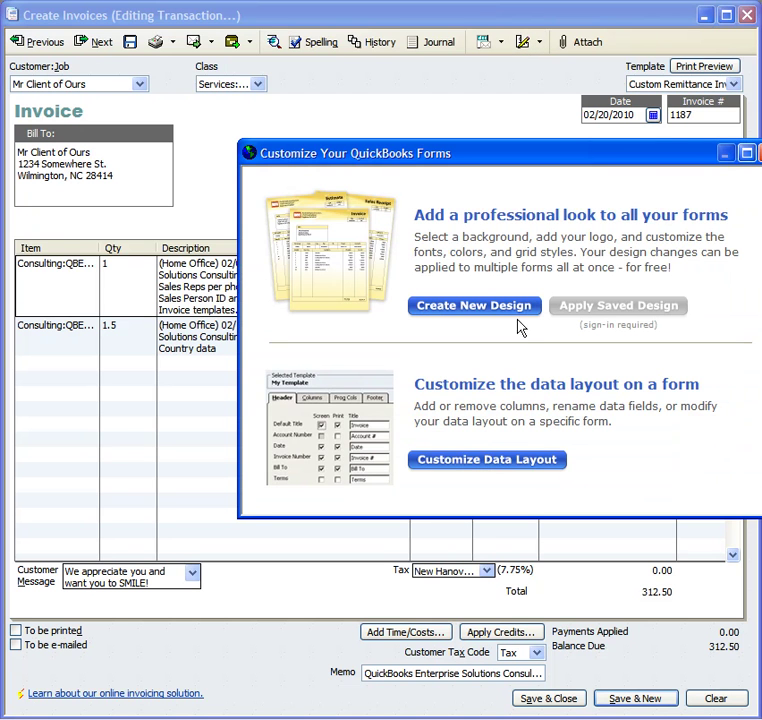
pyautogui.click(508, 461)
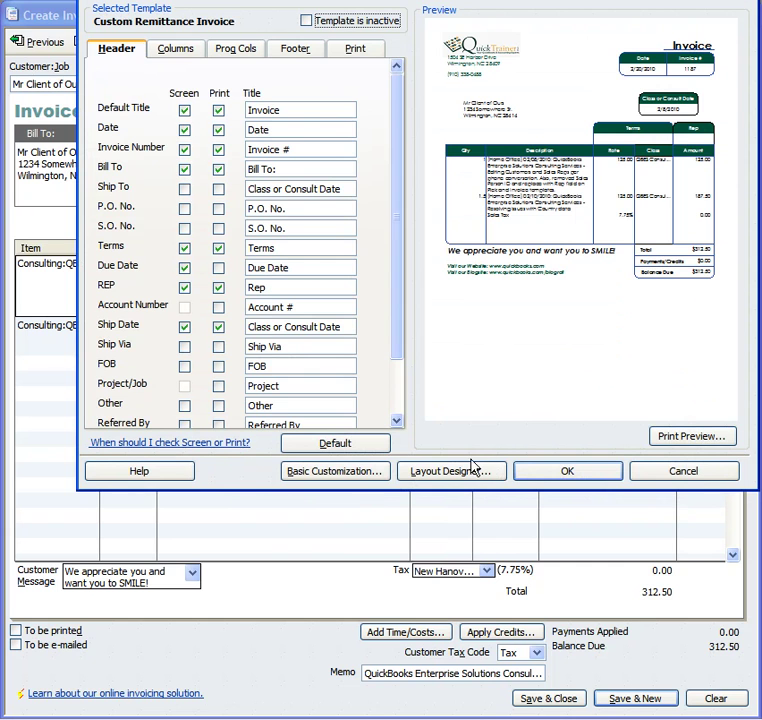
pyautogui.click(474, 472)
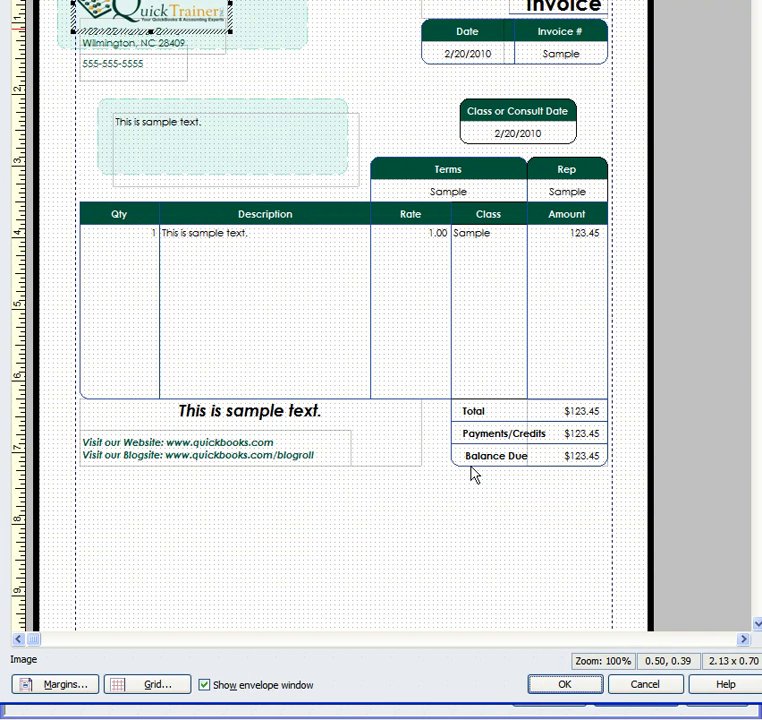
# Step: Add a text box whose only border is a 2pt dashed top line
pyautogui.rightClick(202, 509)
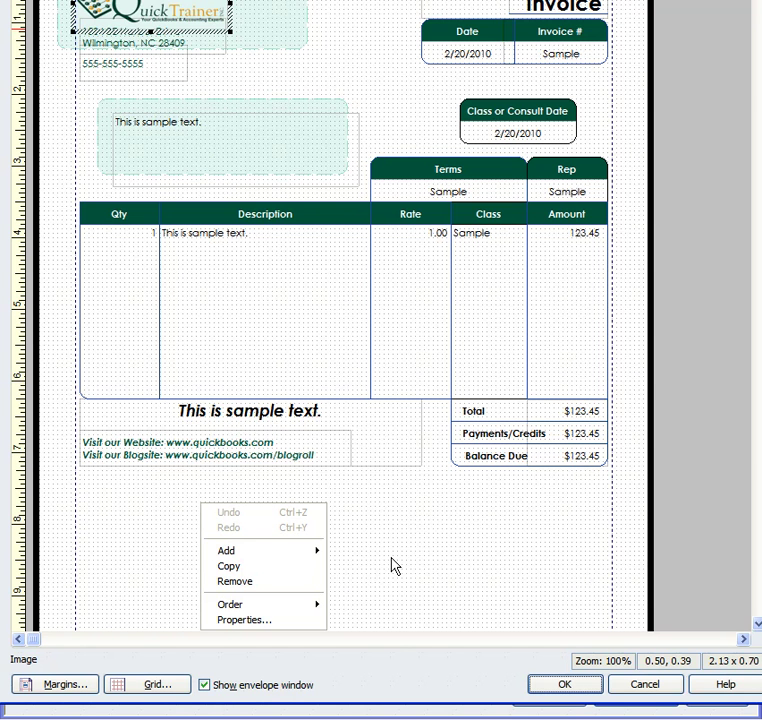
pyautogui.moveTo(318, 556)
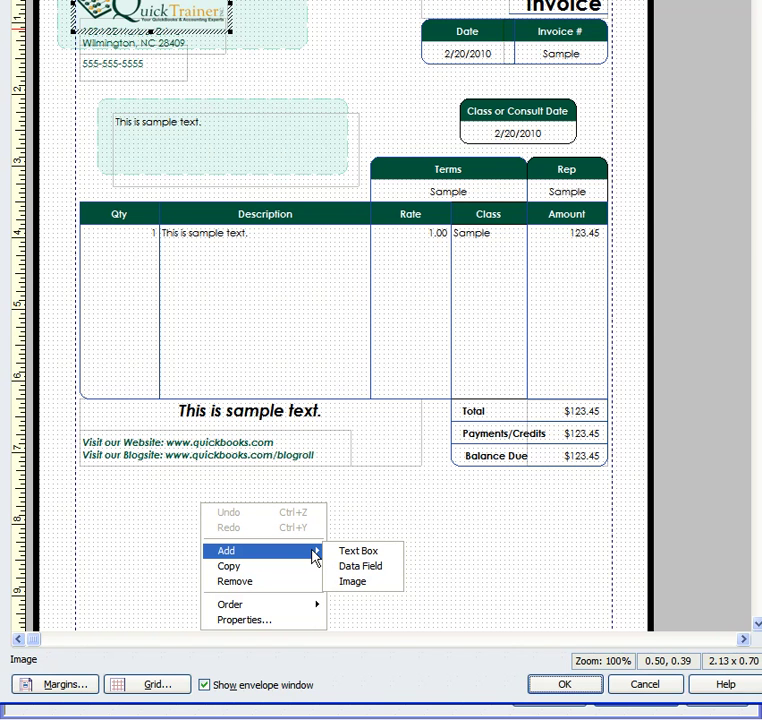
pyautogui.click(355, 551)
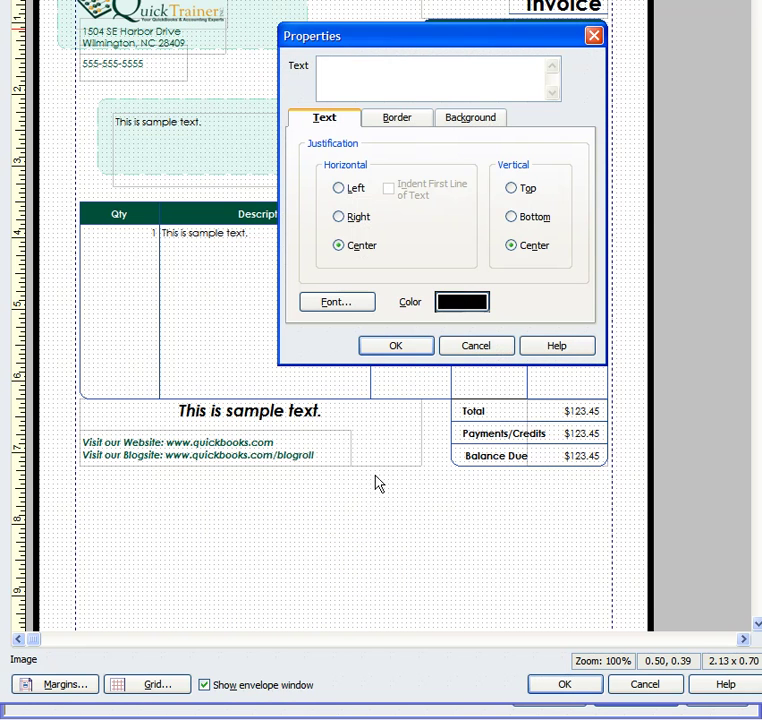
pyautogui.click(400, 120)
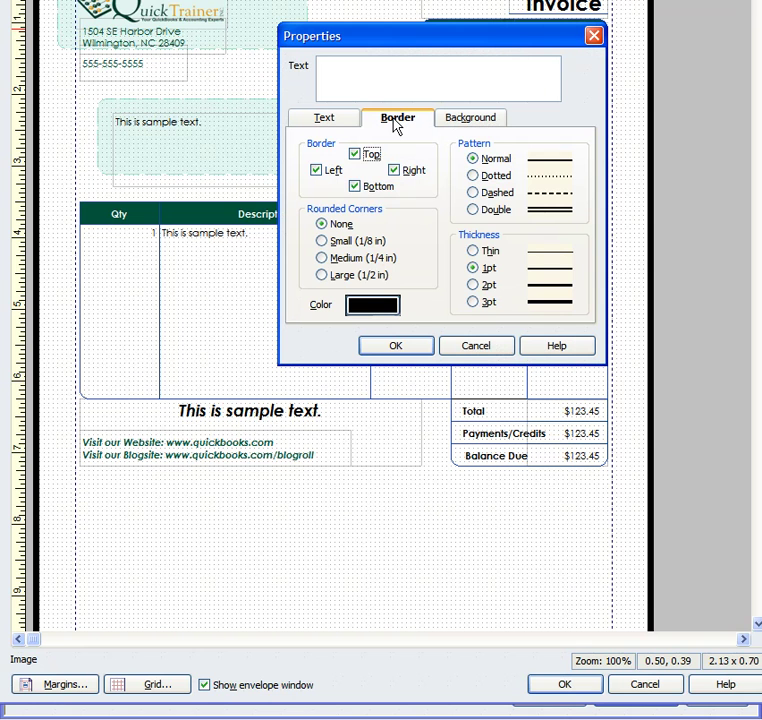
pyautogui.click(355, 186)
pyautogui.click(395, 170)
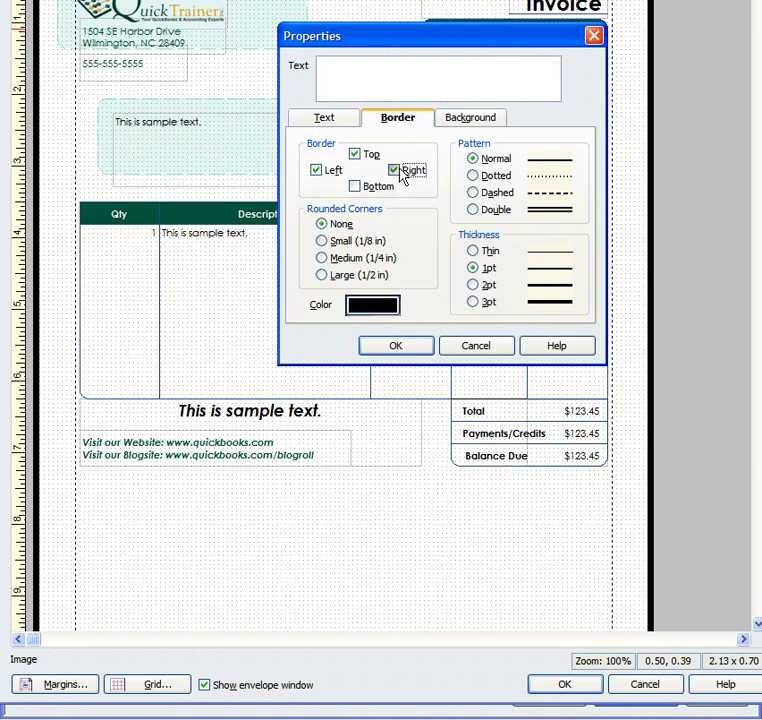
pyautogui.click(315, 171)
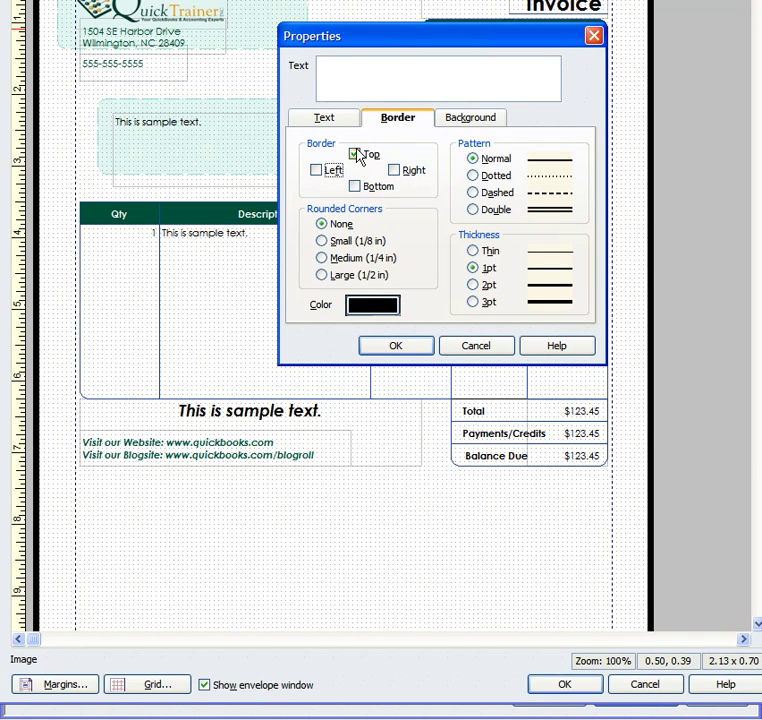
pyautogui.click(478, 286)
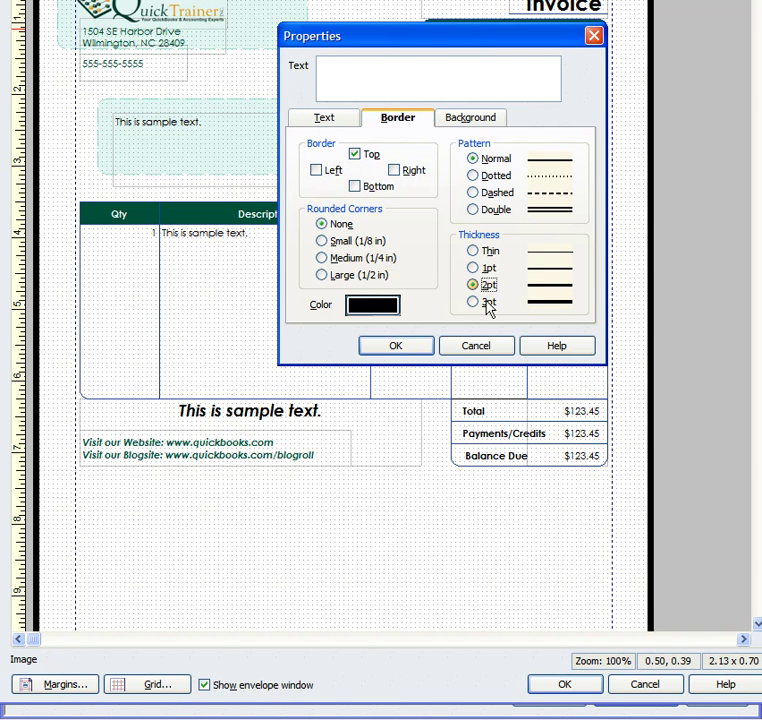
pyautogui.click(489, 195)
pyautogui.click(405, 348)
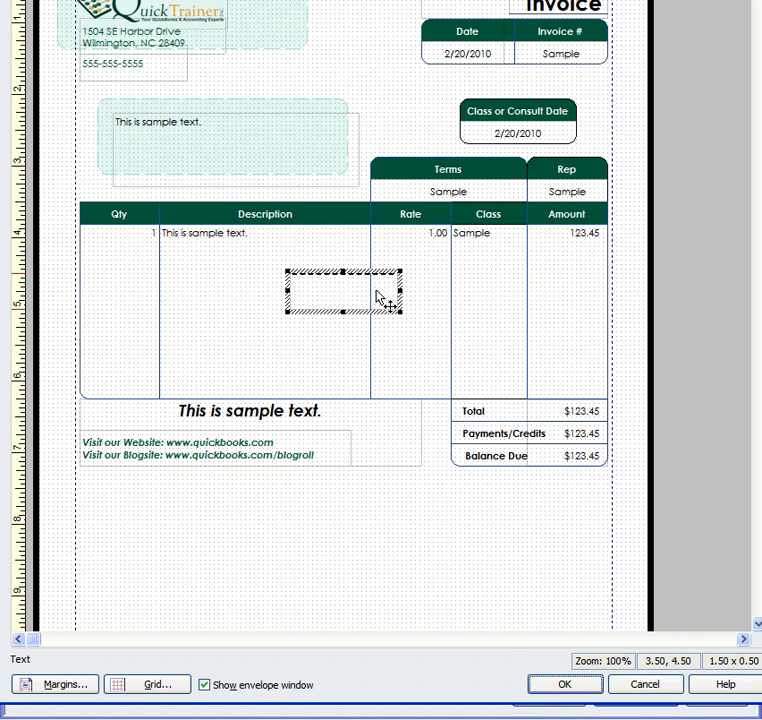
# Step: Move the dashed box below the footer text and shrink it to a thin full-width line
pyautogui.moveTo(378, 297)
pyautogui.mouseDown()
pyautogui.moveTo(289, 447)
pyautogui.moveTo(165, 499)
pyautogui.moveTo(556, 498)
pyautogui.moveTo(611, 490)
pyautogui.mouseUp()
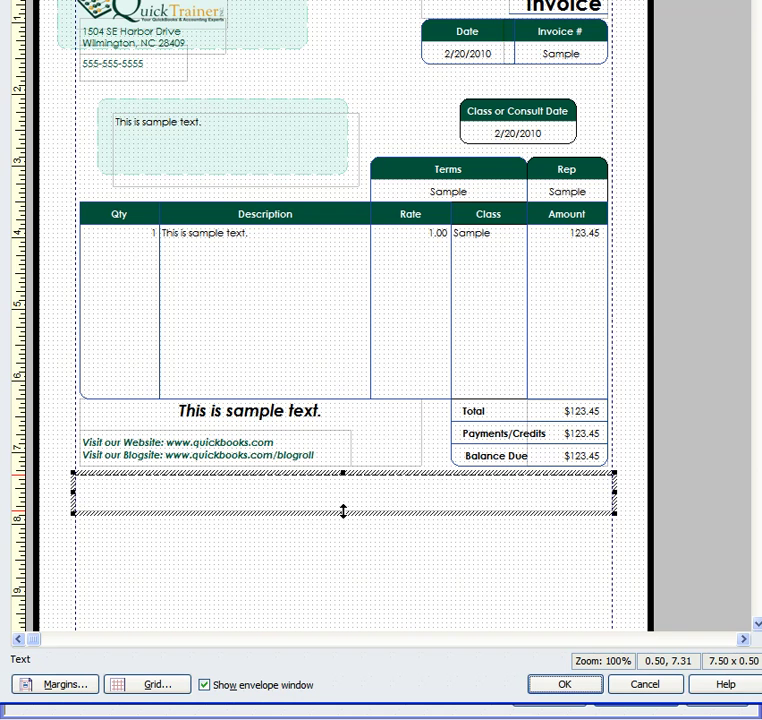
pyautogui.moveTo(343, 511); pyautogui.dragTo(347, 486)
pyautogui.click(345, 579)
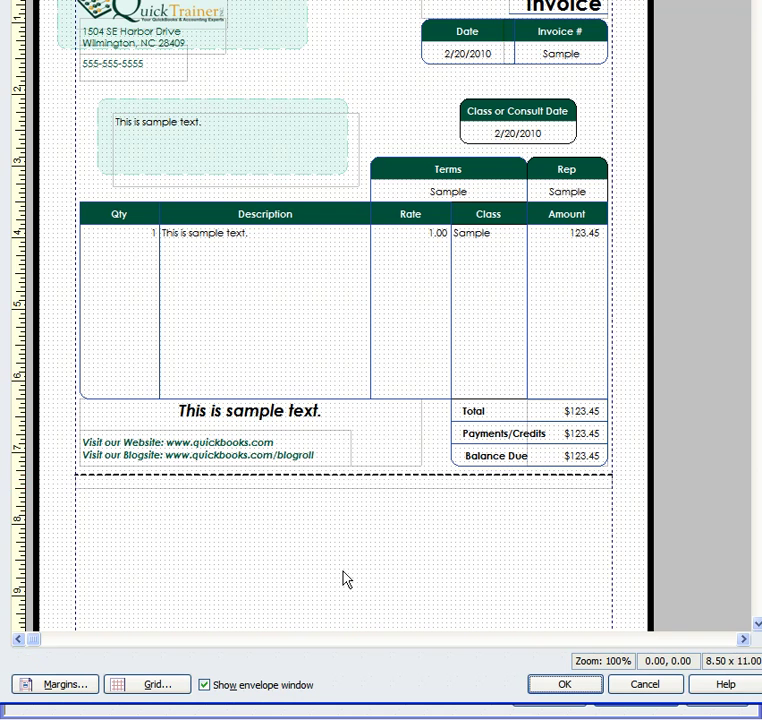
# Step: Duplicate the Invoice # field and place the copy on the right, below the dashed line
pyautogui.click(558, 30)
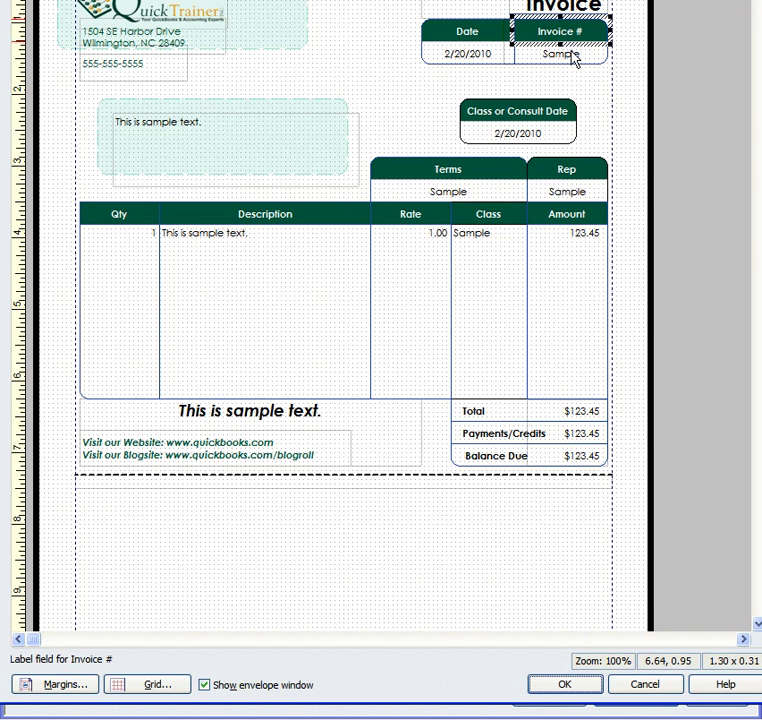
pyautogui.click(574, 60)
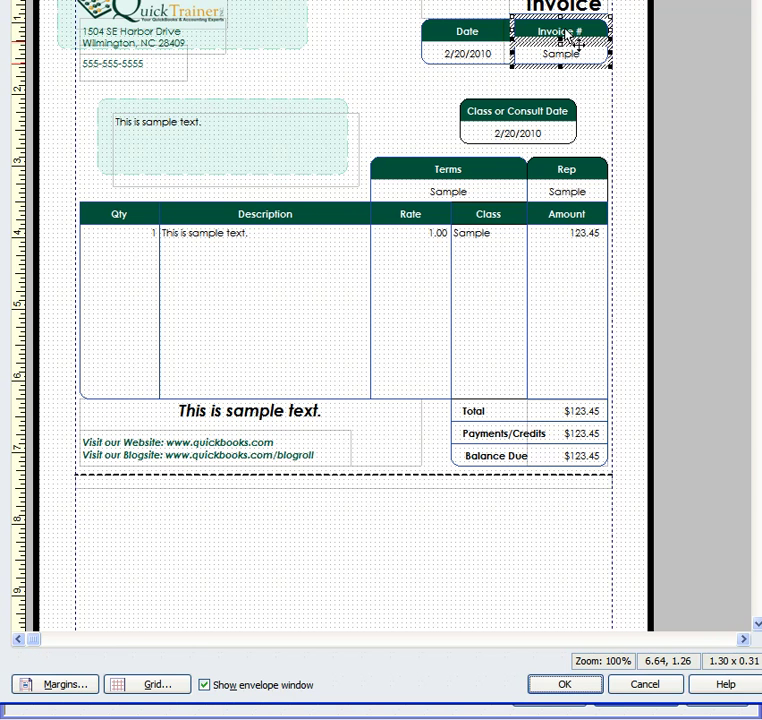
pyautogui.rightClick(567, 38)
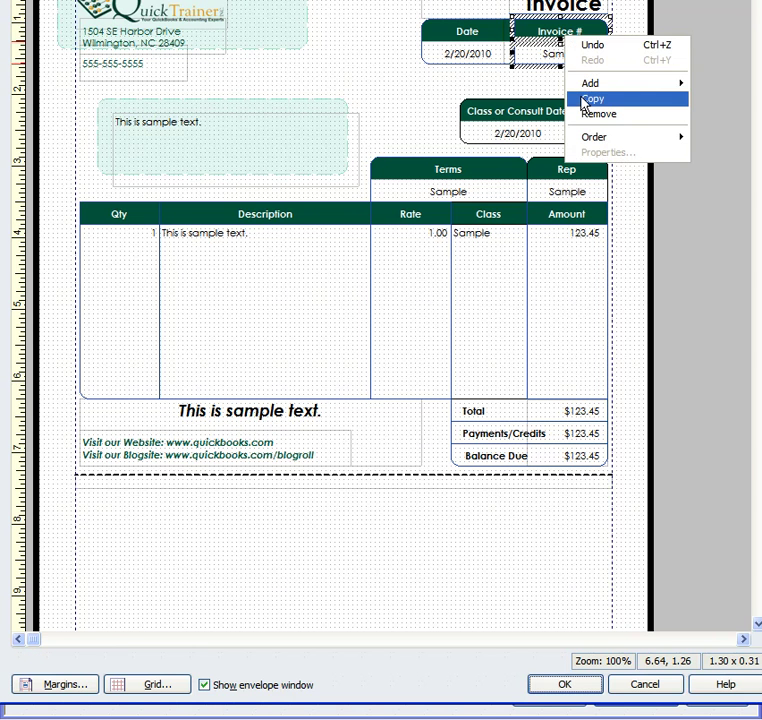
pyautogui.click(585, 98)
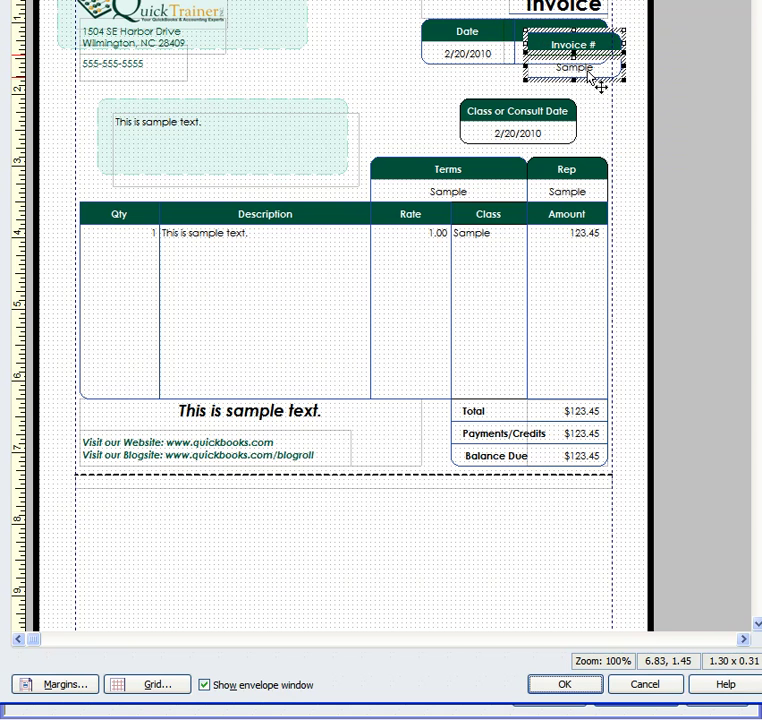
pyautogui.moveTo(590, 76); pyautogui.dragTo(570, 536)
pyautogui.click(478, 585)
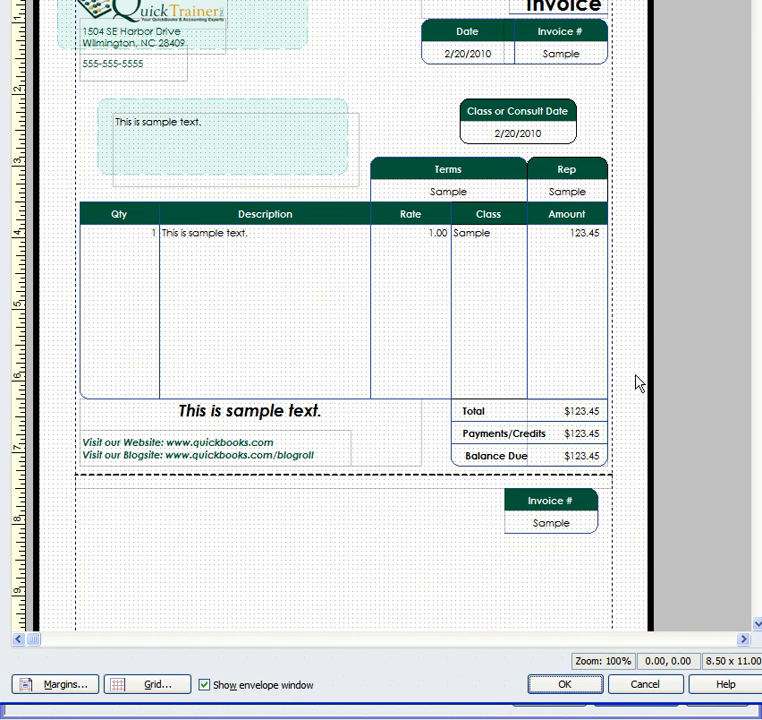
# Step: Copy the Total, Payments/Credits and Balance Due block and drop it under the stub's Invoice # field
pyautogui.moveTo(636, 383)
pyautogui.mouseDown()
pyautogui.moveTo(517, 444)
pyautogui.moveTo(455, 470)
pyautogui.moveTo(438, 467)
pyautogui.moveTo(439, 477)
pyautogui.mouseUp()
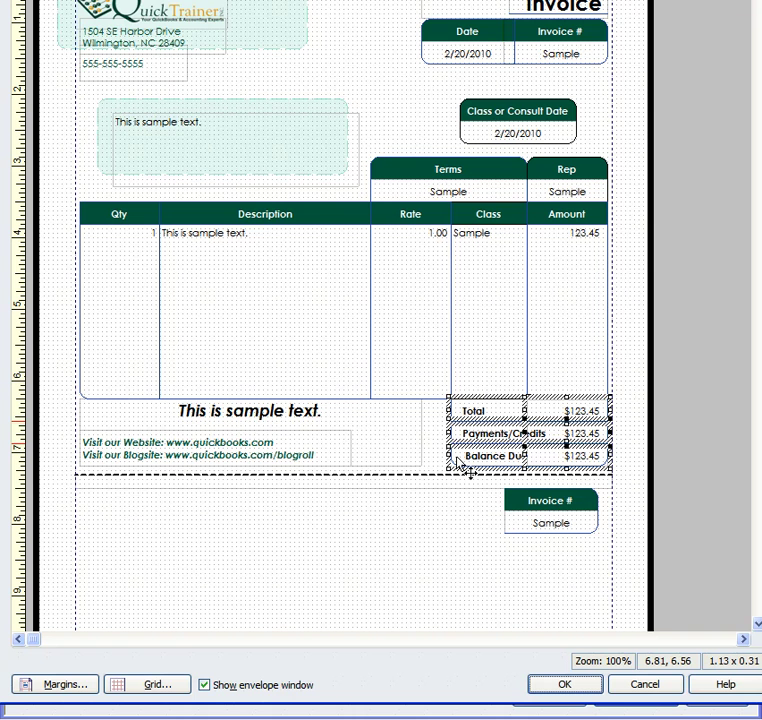
pyautogui.rightClick(551, 437)
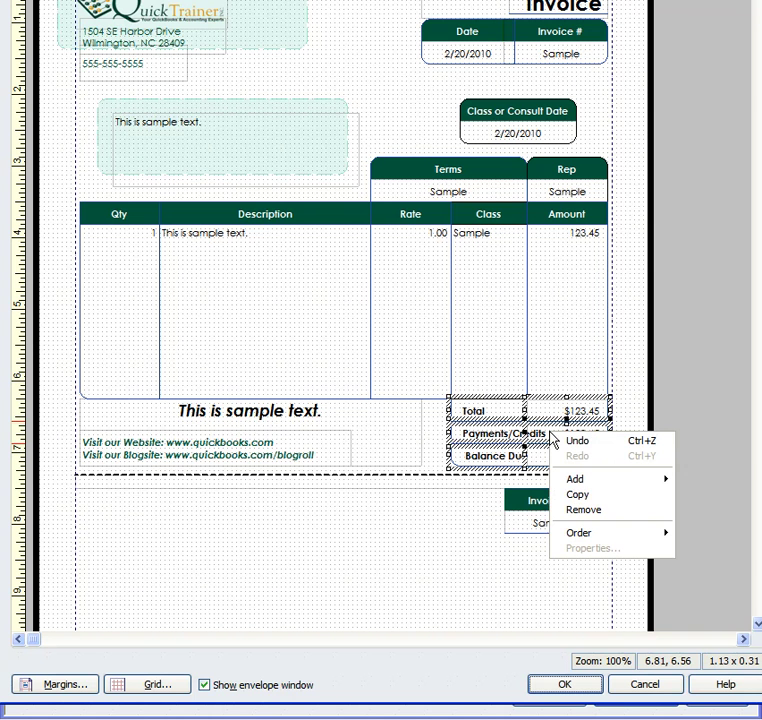
pyautogui.click(570, 494)
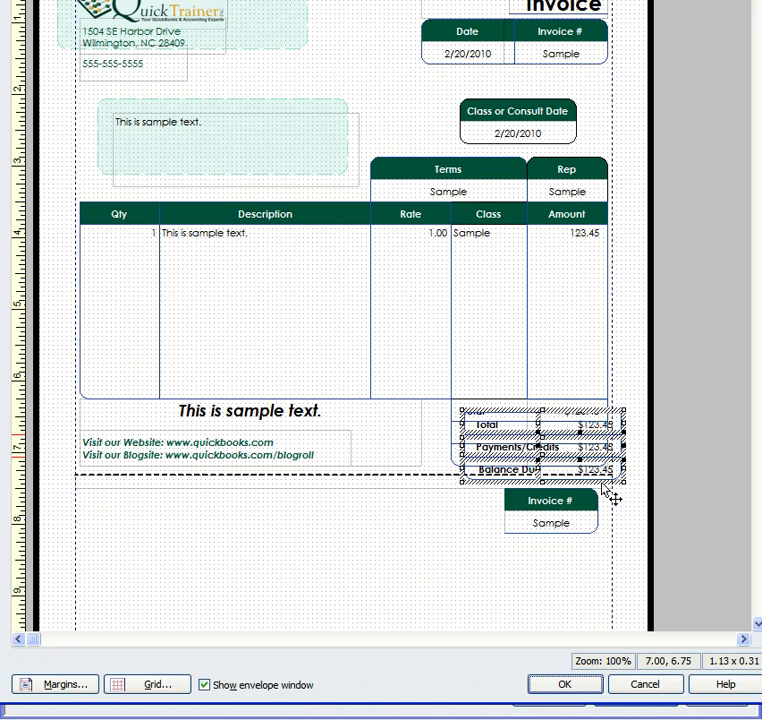
pyautogui.moveTo(605, 485); pyautogui.dragTo(575, 623)
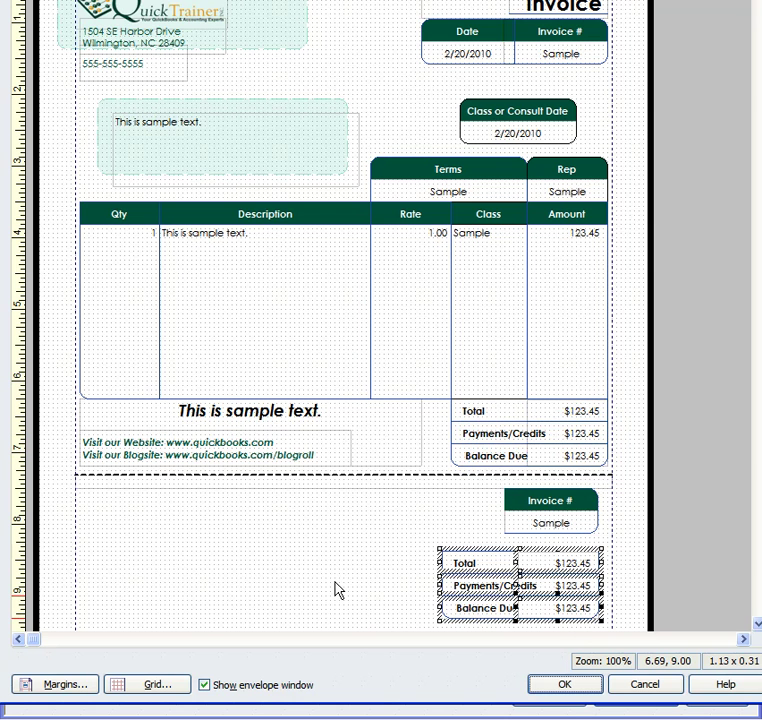
# Step: Add a text box reading 'Please sumbit this remittance with your prompt payment!'
pyautogui.click(757, 626)
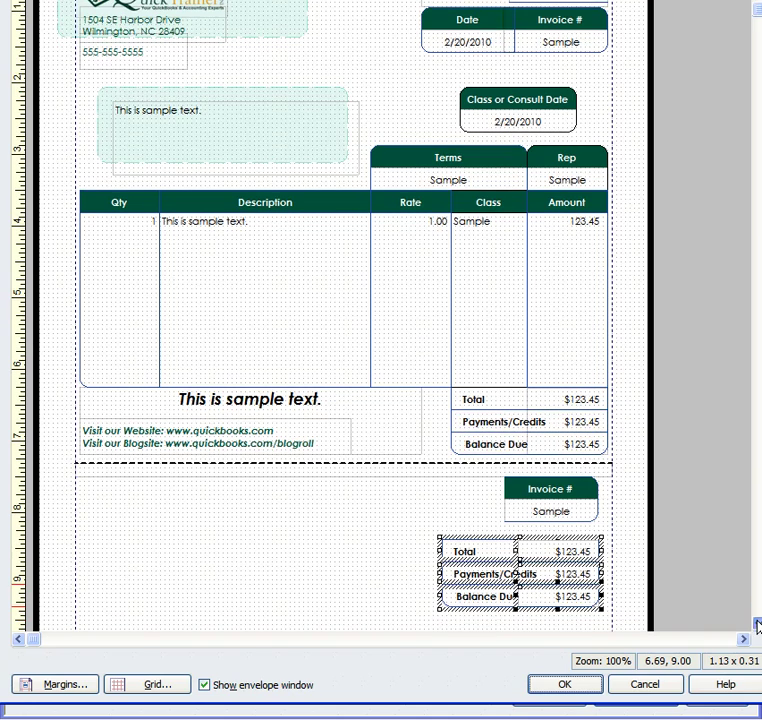
pyautogui.scroll(-3, 757, 626)
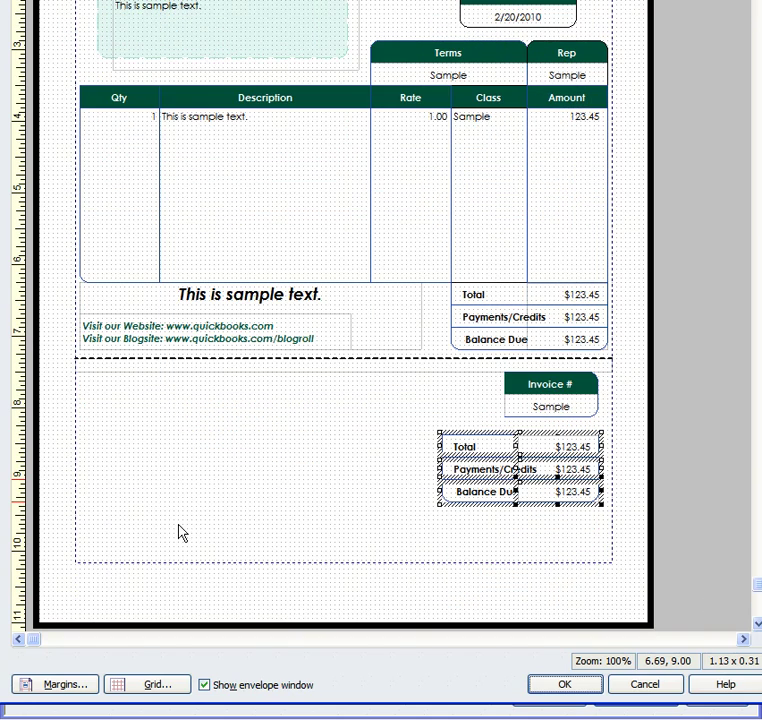
pyautogui.rightClick(181, 491)
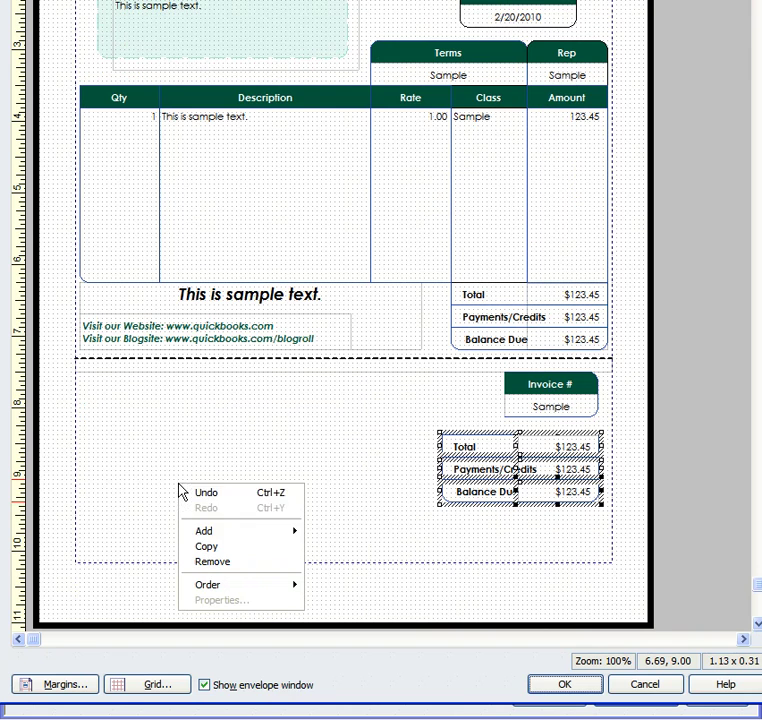
pyautogui.moveTo(206, 531)
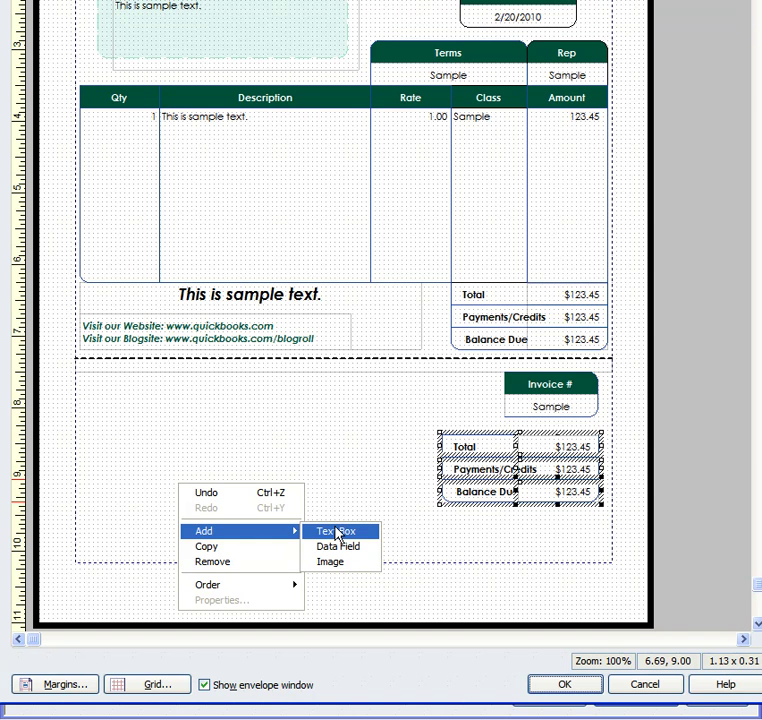
pyautogui.click(335, 533)
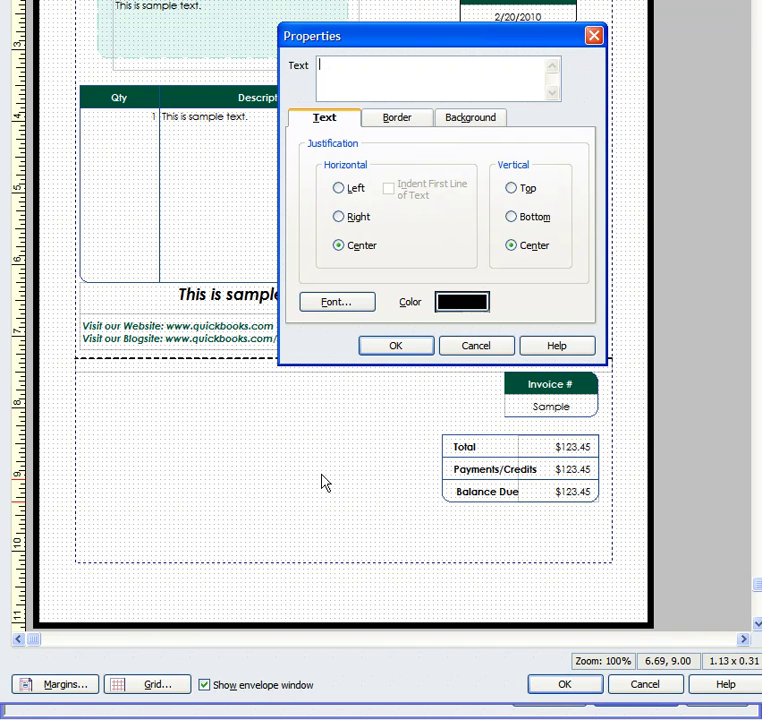
pyautogui.write('Please sumbit this r')
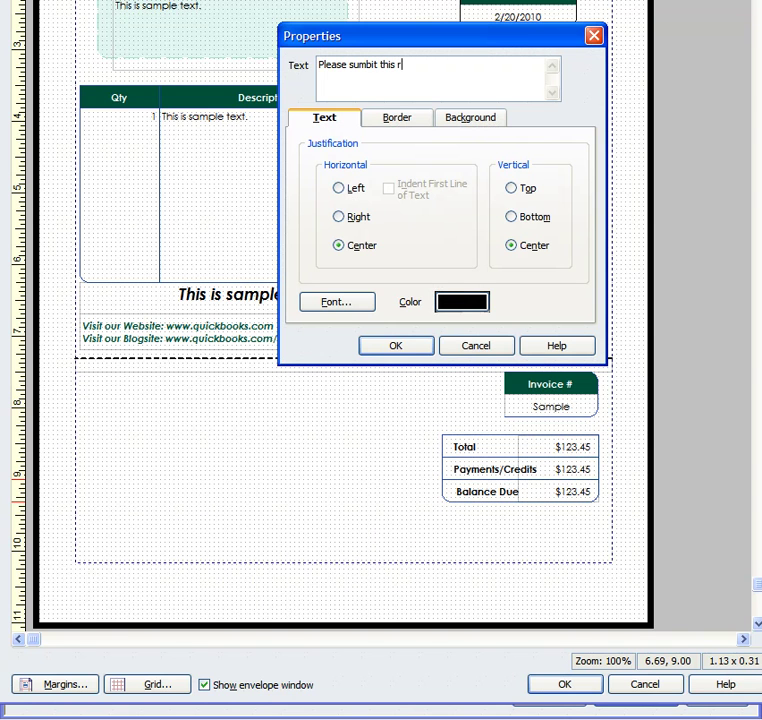
pyautogui.write('emittance with your ')
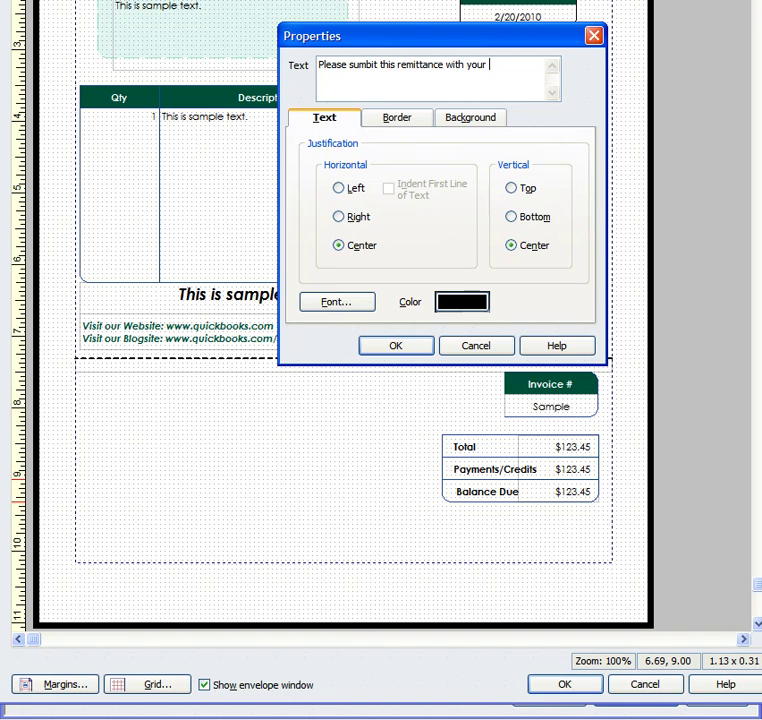
pyautogui.write('prompt payment!')
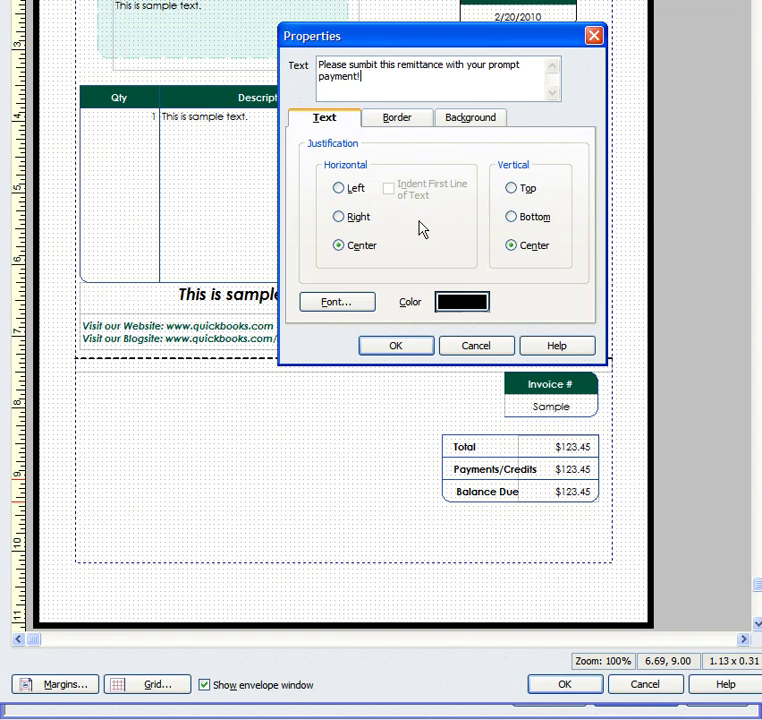
# Step: Remove all four borders from the note and place it just below the dashed tear-off line
pyautogui.click(403, 118)
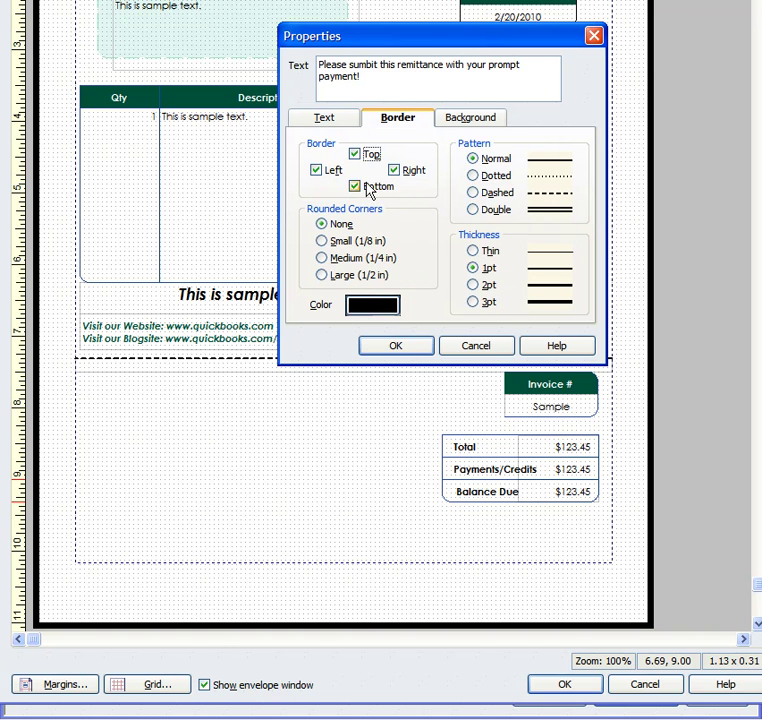
pyautogui.click(369, 189)
pyautogui.click(415, 171)
pyautogui.click(368, 158)
pyautogui.click(330, 172)
pyautogui.click(397, 346)
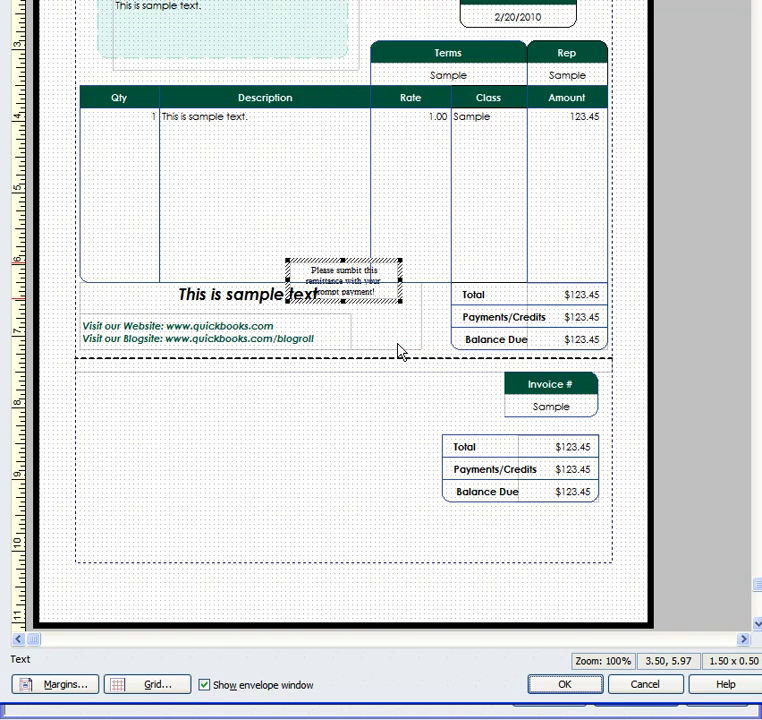
pyautogui.moveTo(374, 285); pyautogui.dragTo(505, 387)
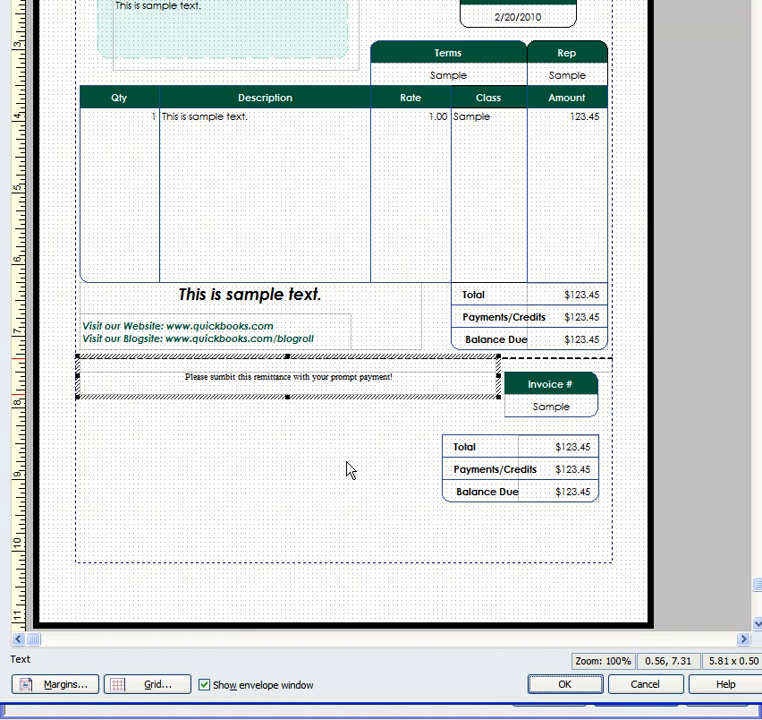
pyautogui.click(349, 470)
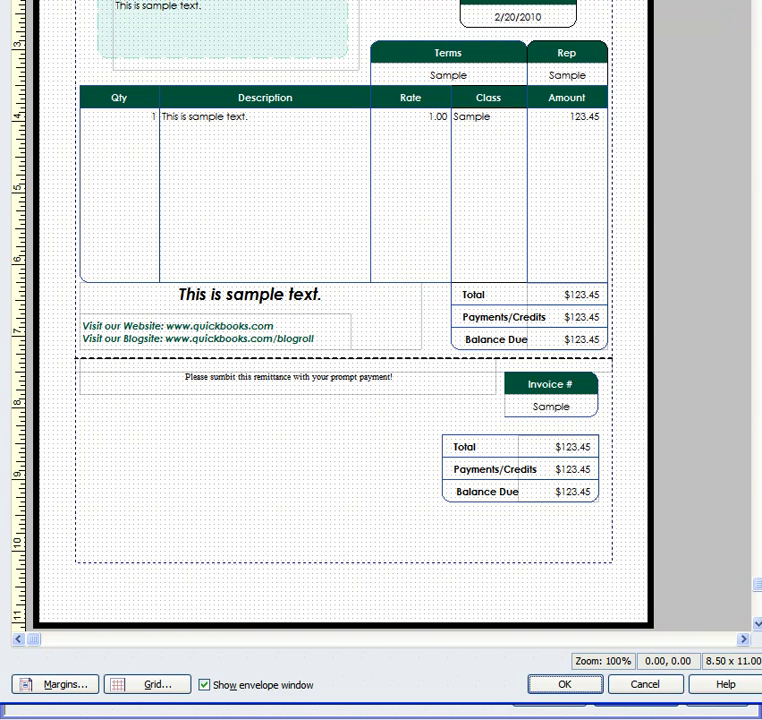
# Step: Duplicate the Bill To address field and move the copy into the remittance stub
pyautogui.scroll(3, 283, 137)
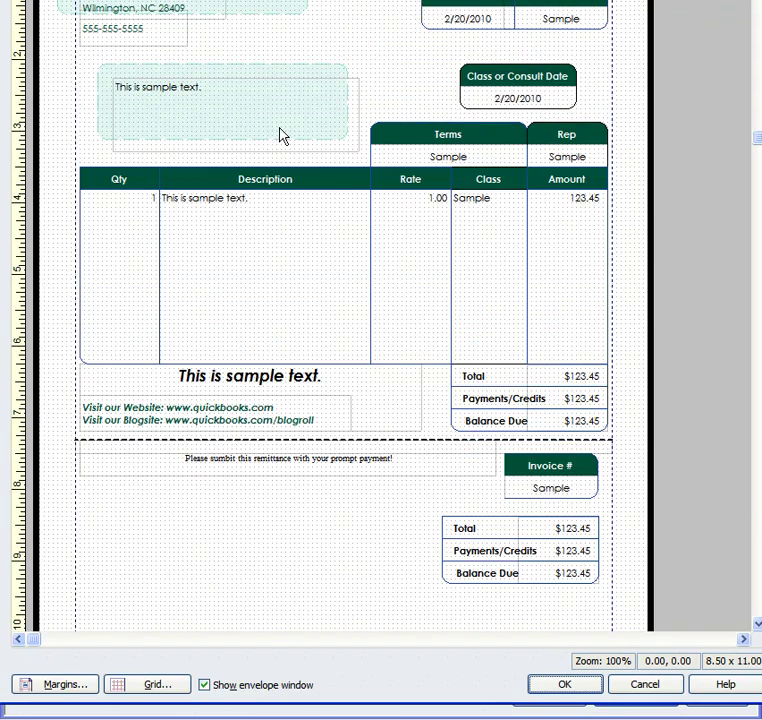
pyautogui.click(187, 99)
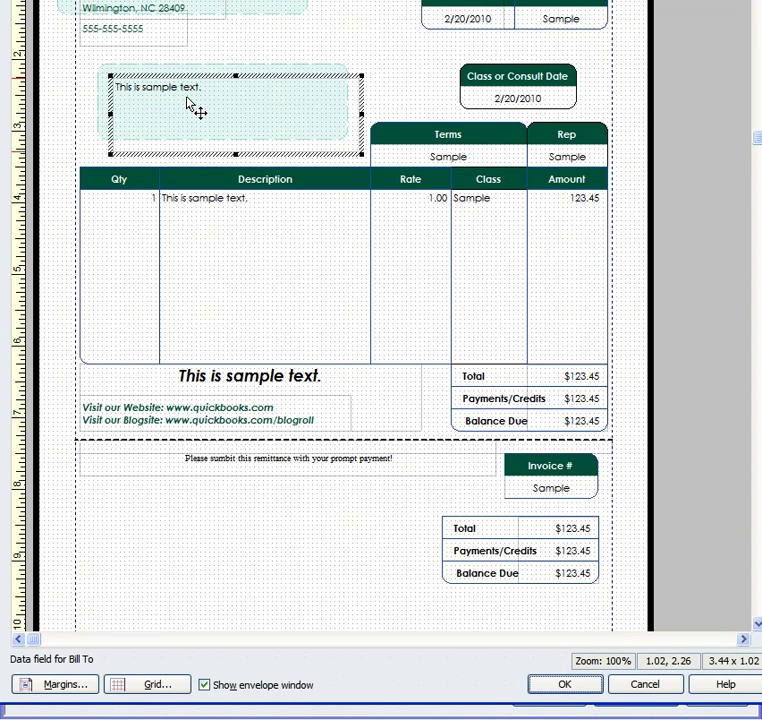
pyautogui.rightClick(187, 100)
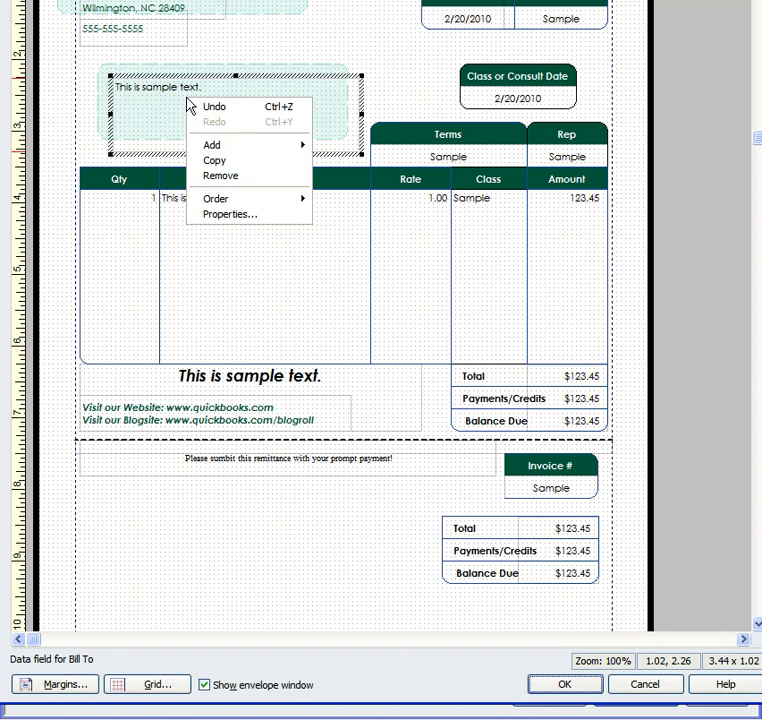
pyautogui.click(218, 161)
pyautogui.press('Left')
pyautogui.press('Up')
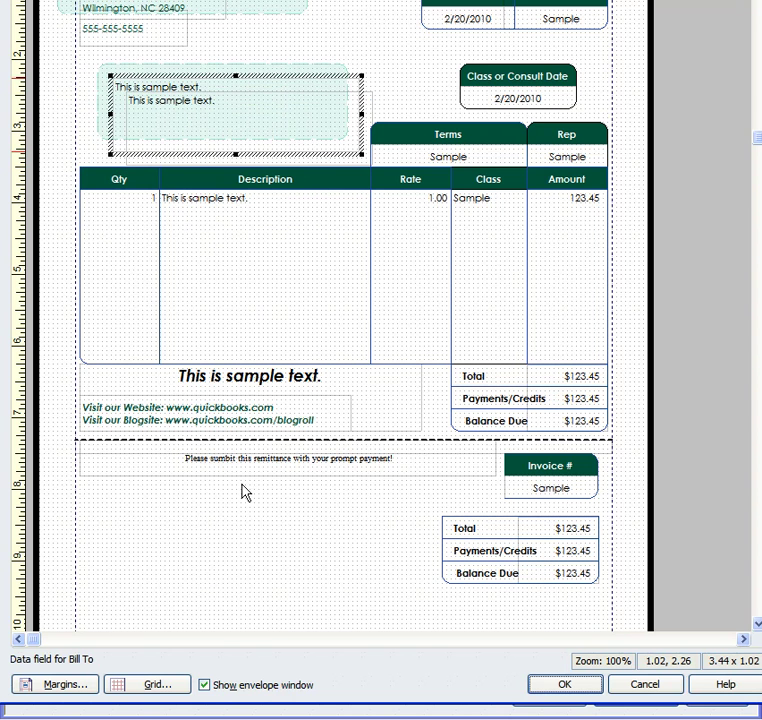
pyautogui.hotkey('ctrl', 'z')
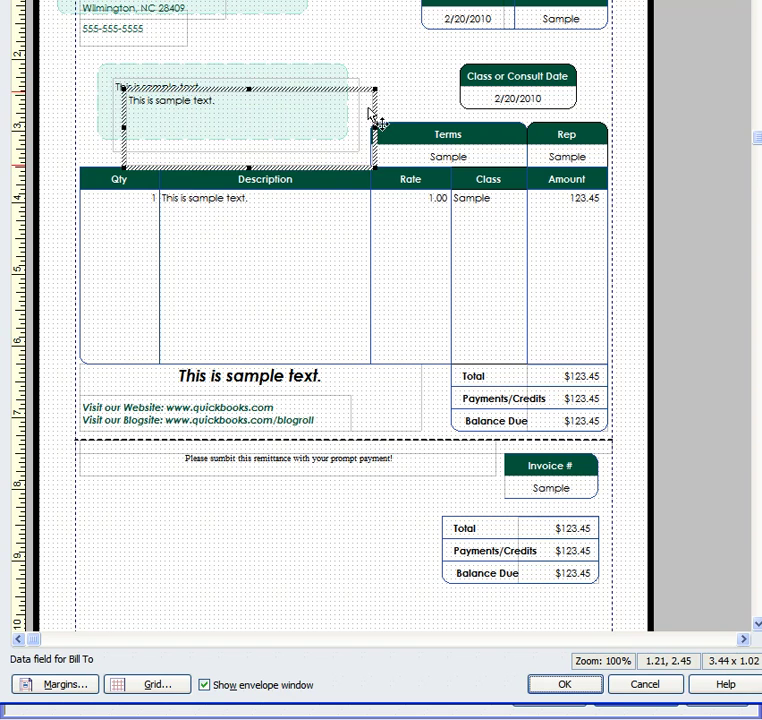
pyautogui.moveTo(329, 122)
pyautogui.mouseDown()
pyautogui.moveTo(336, 136)
pyautogui.moveTo(272, 580)
pyautogui.moveTo(313, 519)
pyautogui.moveTo(312, 578)
pyautogui.mouseUp()
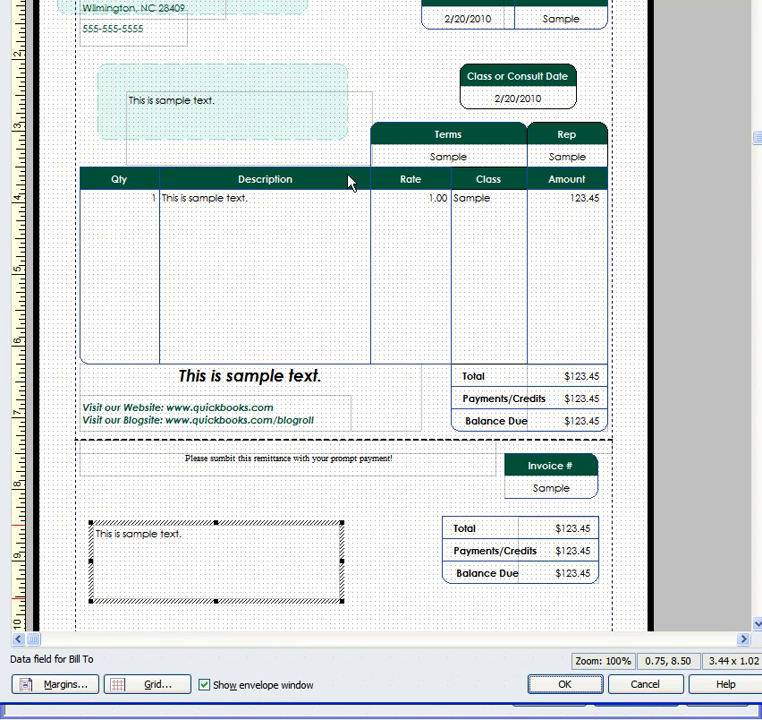
# Step: Nudge the original Bill To field up and to the left
pyautogui.moveTo(309, 136); pyautogui.dragTo(287, 110)
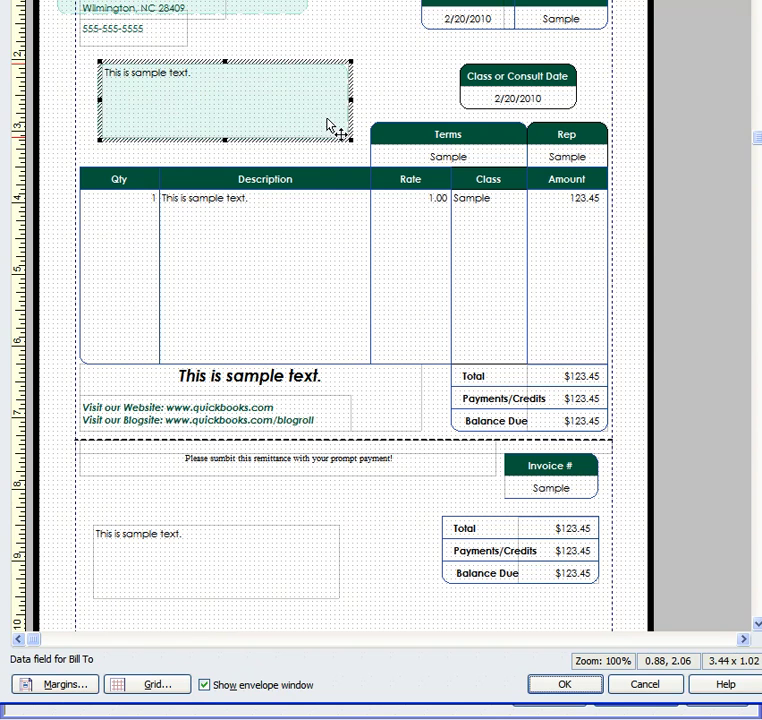
pyautogui.click(757, 624)
pyautogui.scroll(-3, 349, 565)
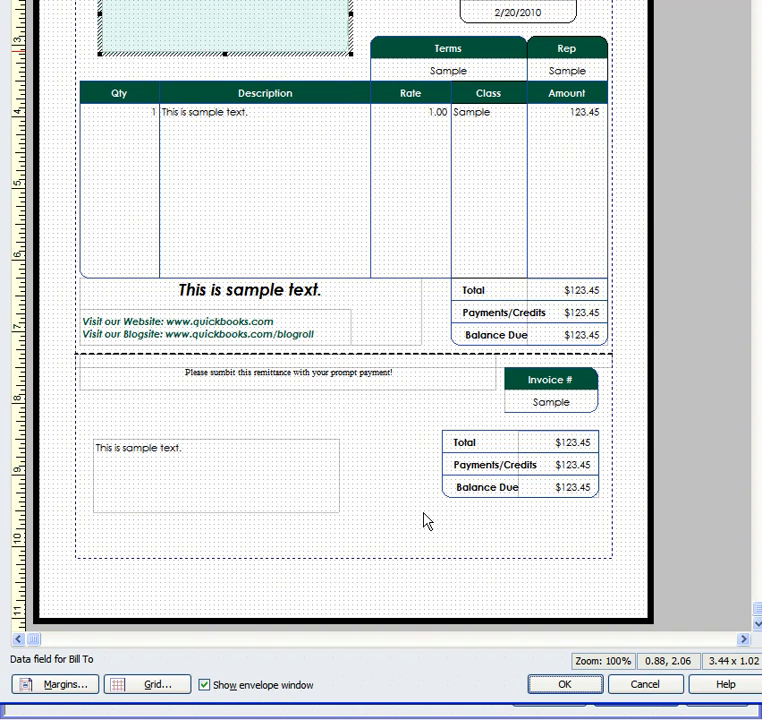
# Step: Accept the template changes and request a print preview of invoice 1187, agreeing to save it
pyautogui.click(568, 684)
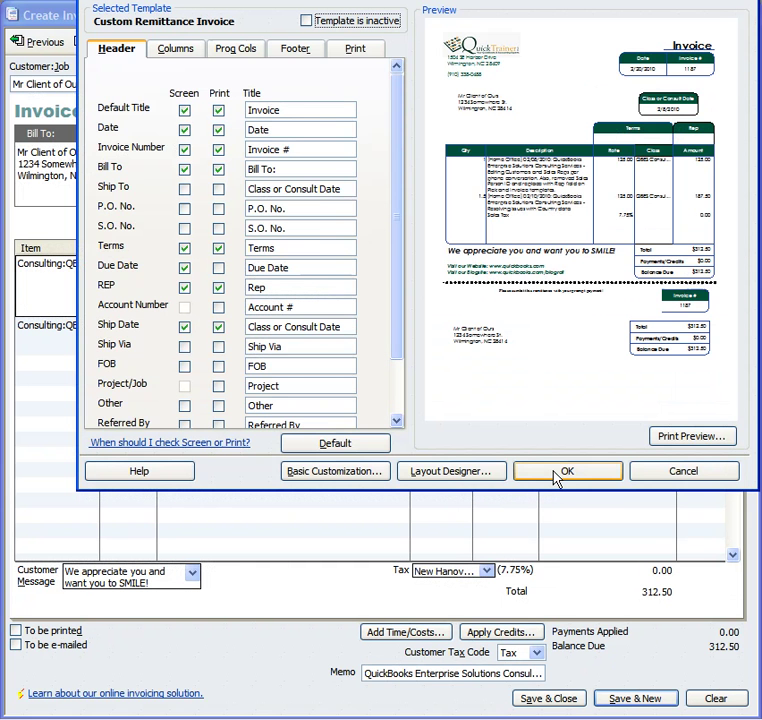
pyautogui.click(557, 476)
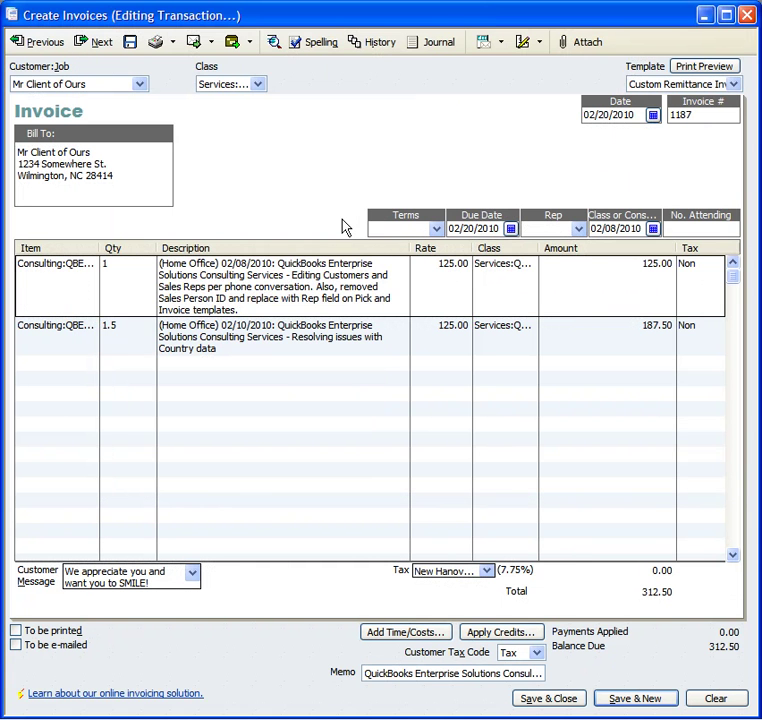
pyautogui.click(173, 42)
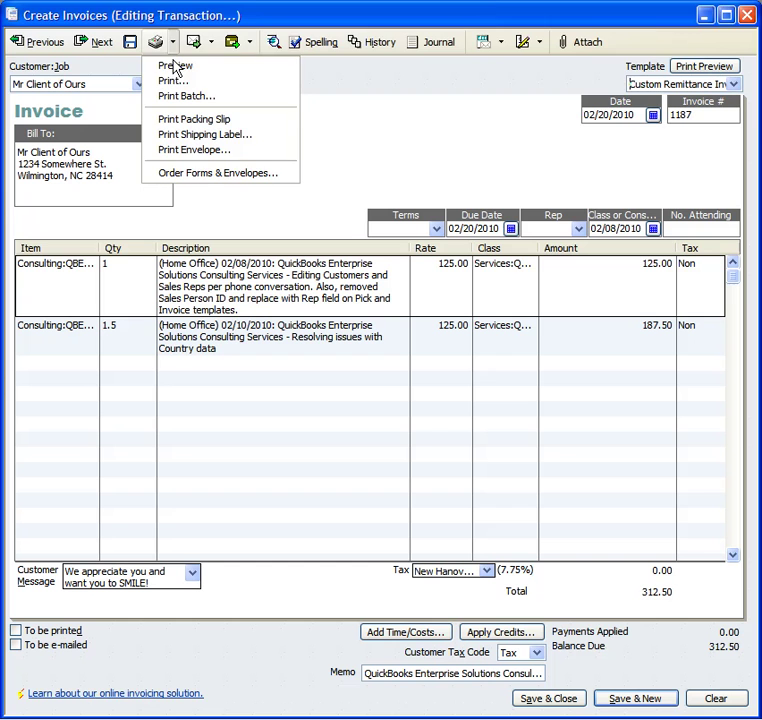
pyautogui.click(175, 66)
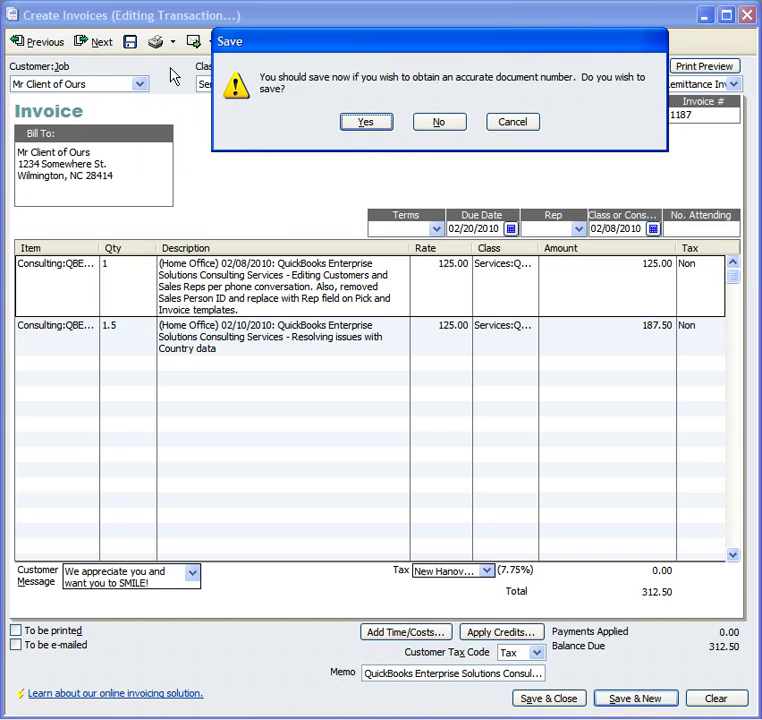
pyautogui.click(364, 122)
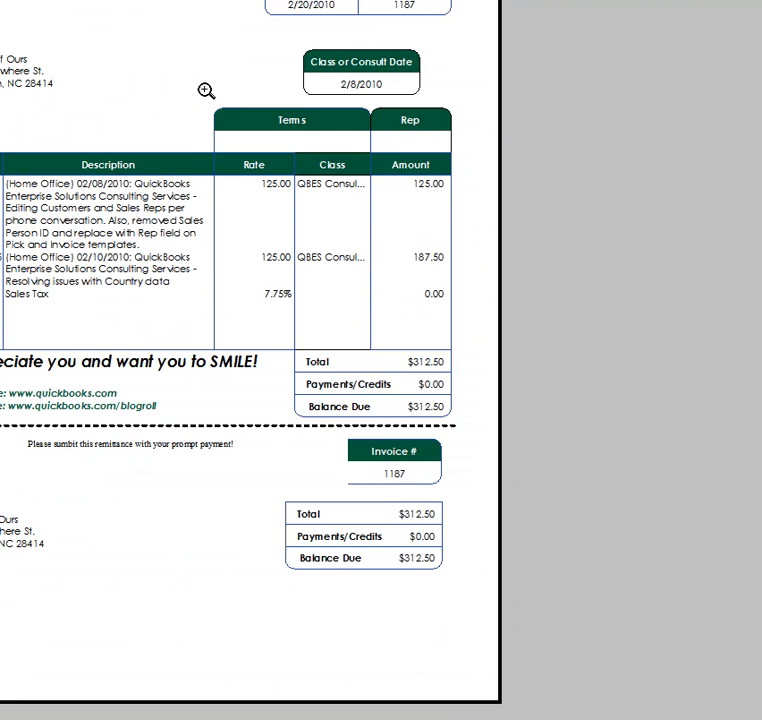
# Step: Zoom the preview in and back out to inspect the remittance stub, then close it
pyautogui.click(153, 67)
pyautogui.click(153, 67)
pyautogui.press('Escape')
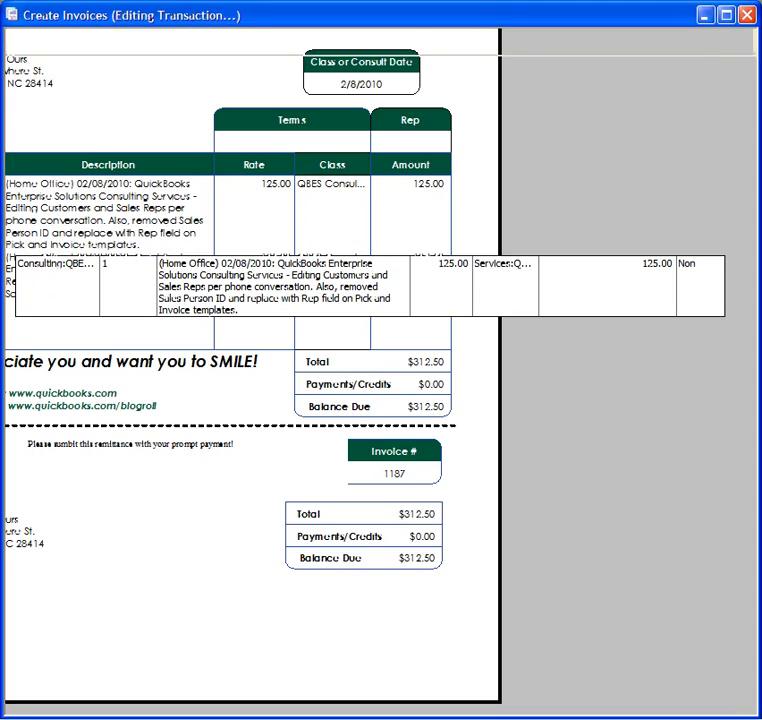